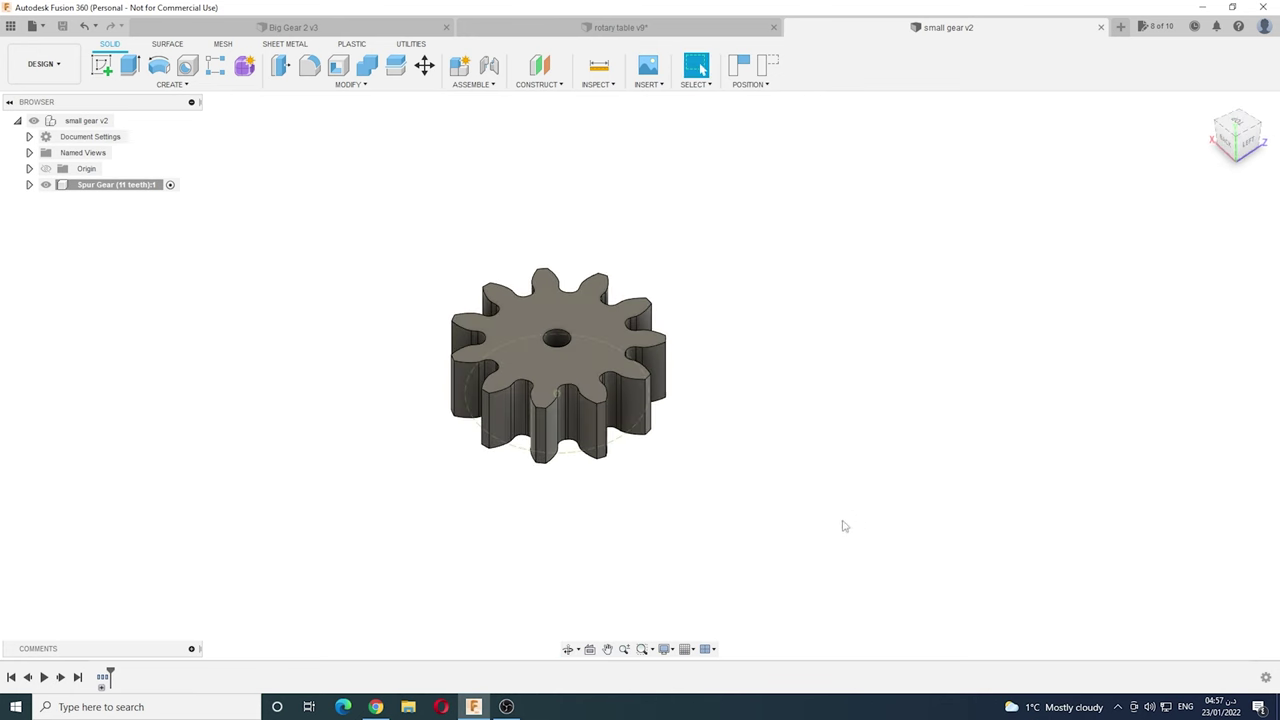
- Glance at the Big Gear 2 v3 design, then switch to the rotary table v9 assembly's front view
click(303, 32)
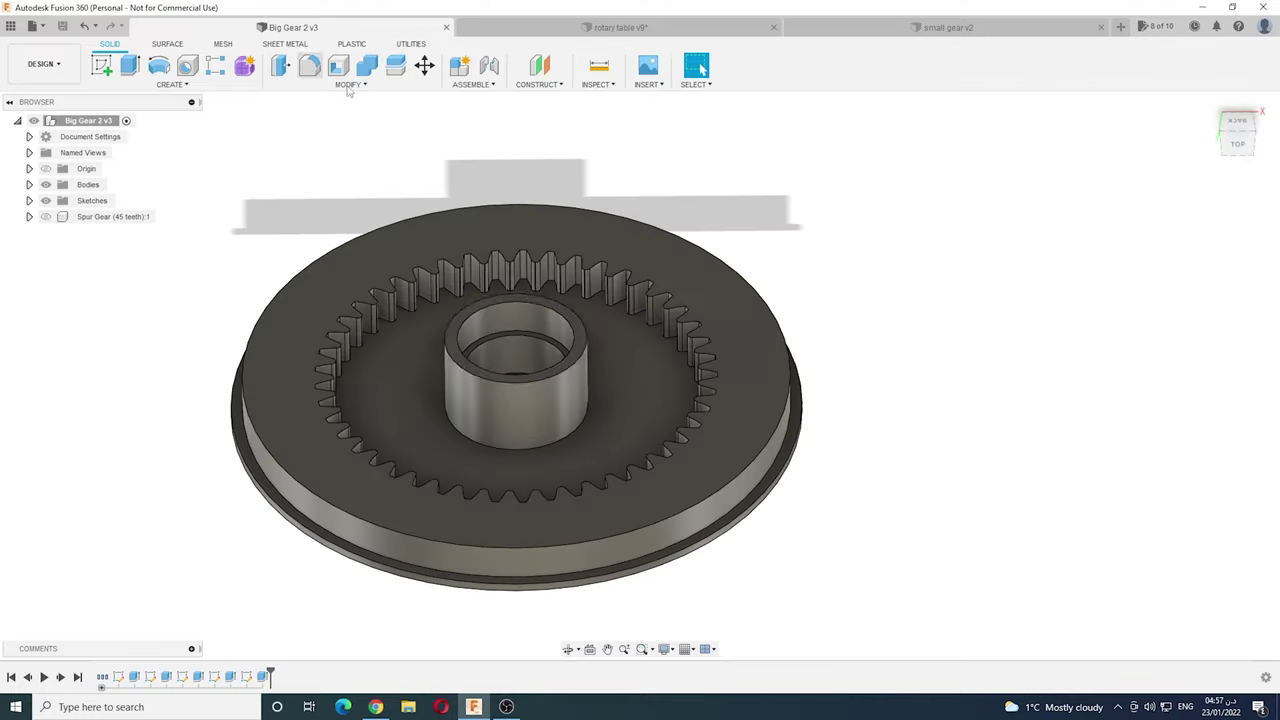
mouse_move(973, 398)
shift+middle_down()
mouse_move(989, 451)
mouse_move(943, 437)
mouse_move(935, 413)
mouse_move(951, 393)
shift+middle_up()
click(620, 32)
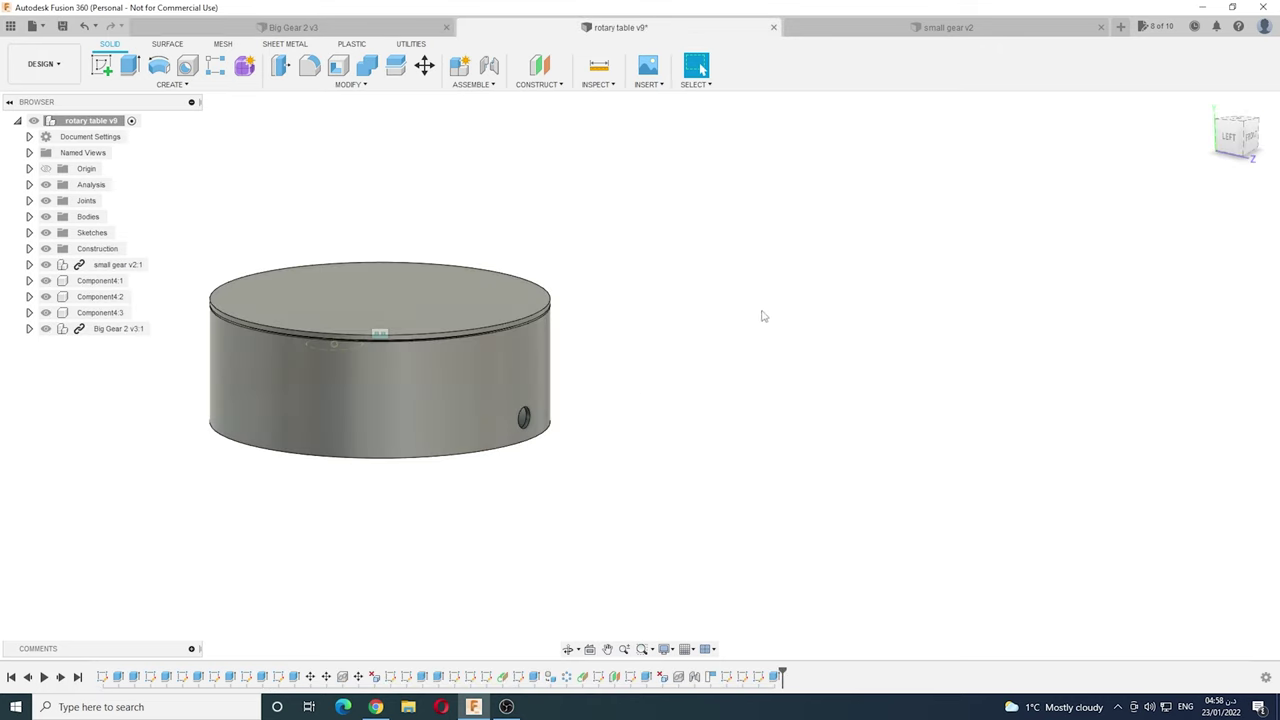
mouse_move(763, 316)
shift+middle_down()
mouse_move(780, 377)
mouse_move(871, 434)
mouse_move(757, 443)
mouse_move(893, 443)
shift+middle_up()
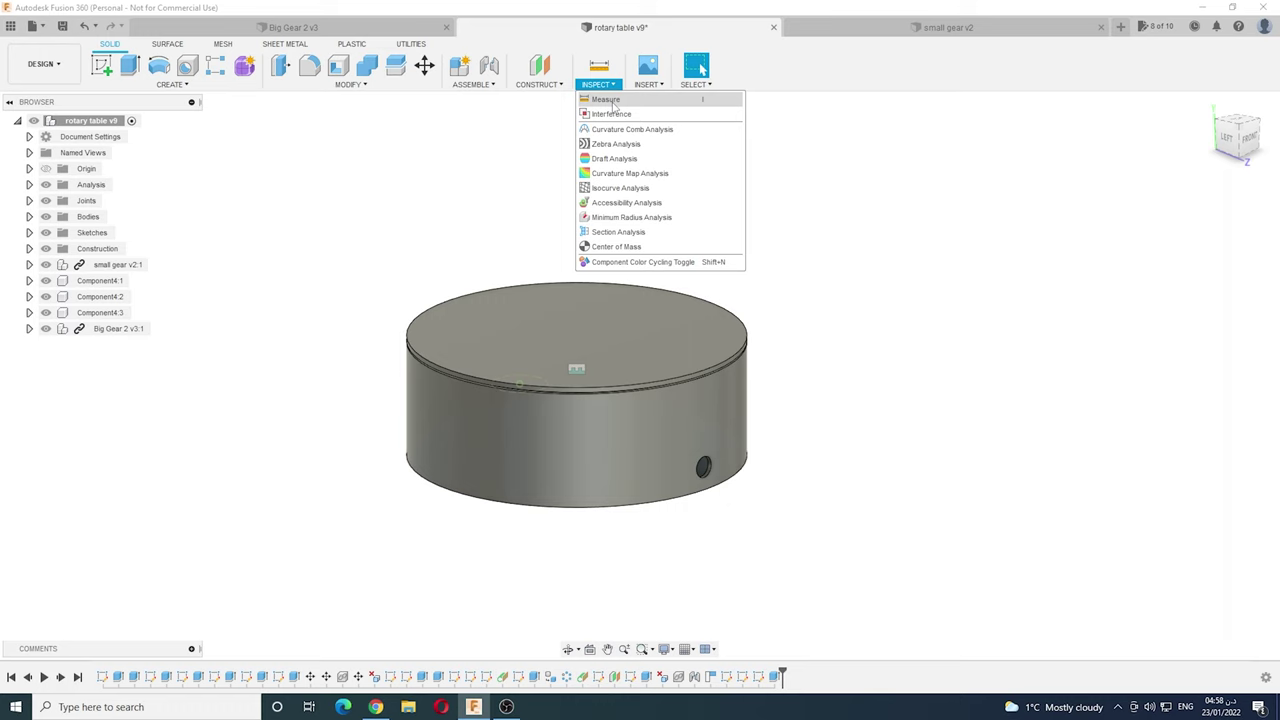
- Add a section analysis on the table's top face, lowered 4.00 cm to expose the interior
click(648, 232)
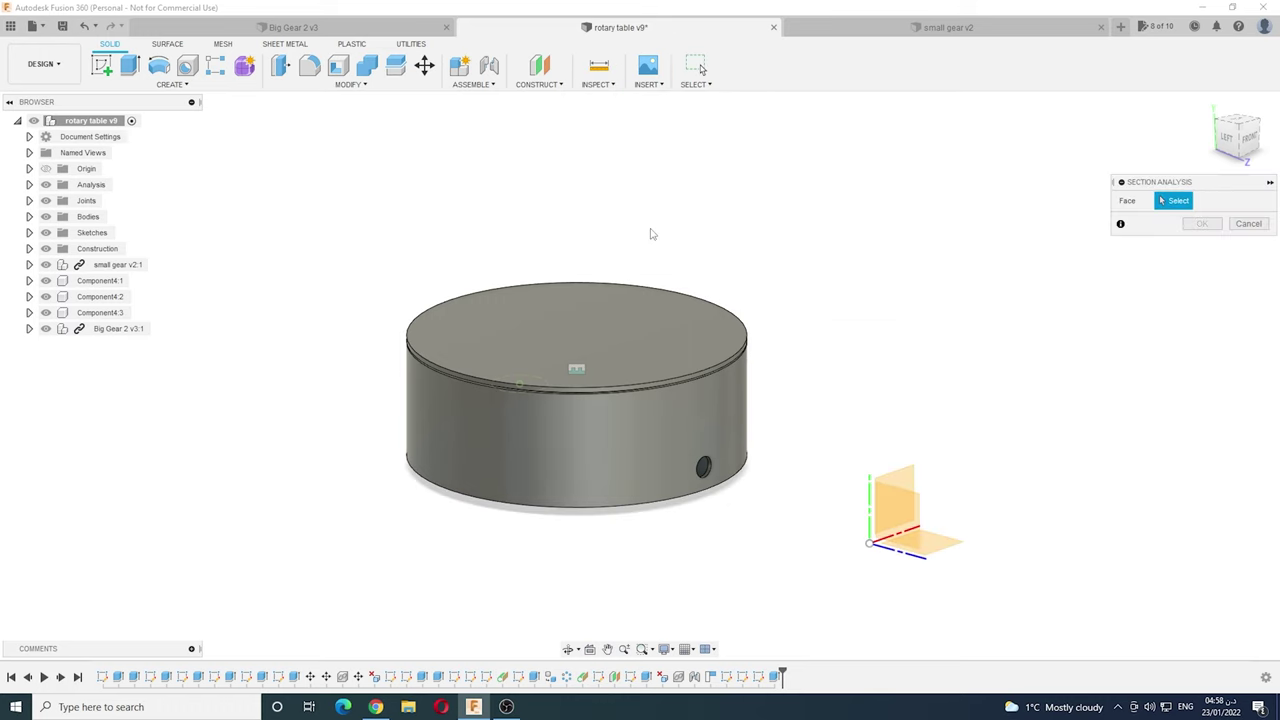
click(951, 545)
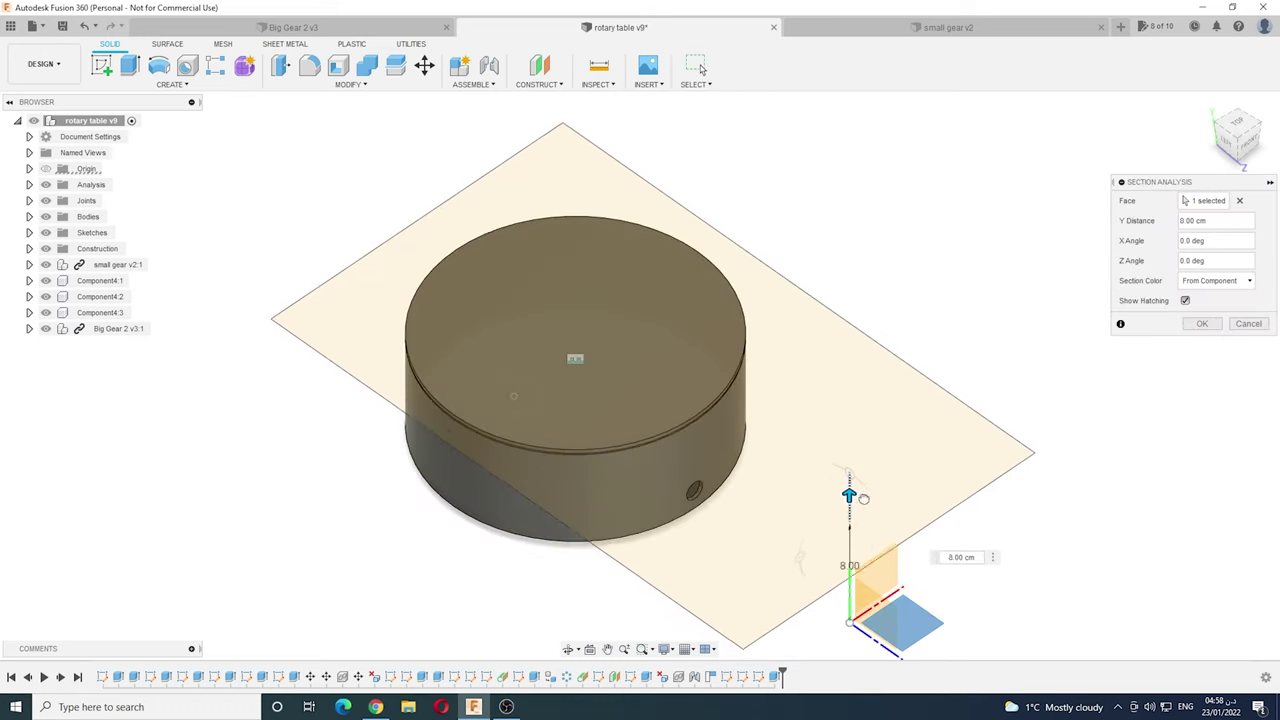
mouse_move(861, 481)
mouse_down()
mouse_move(868, 593)
mouse_move(868, 545)
mouse_up()
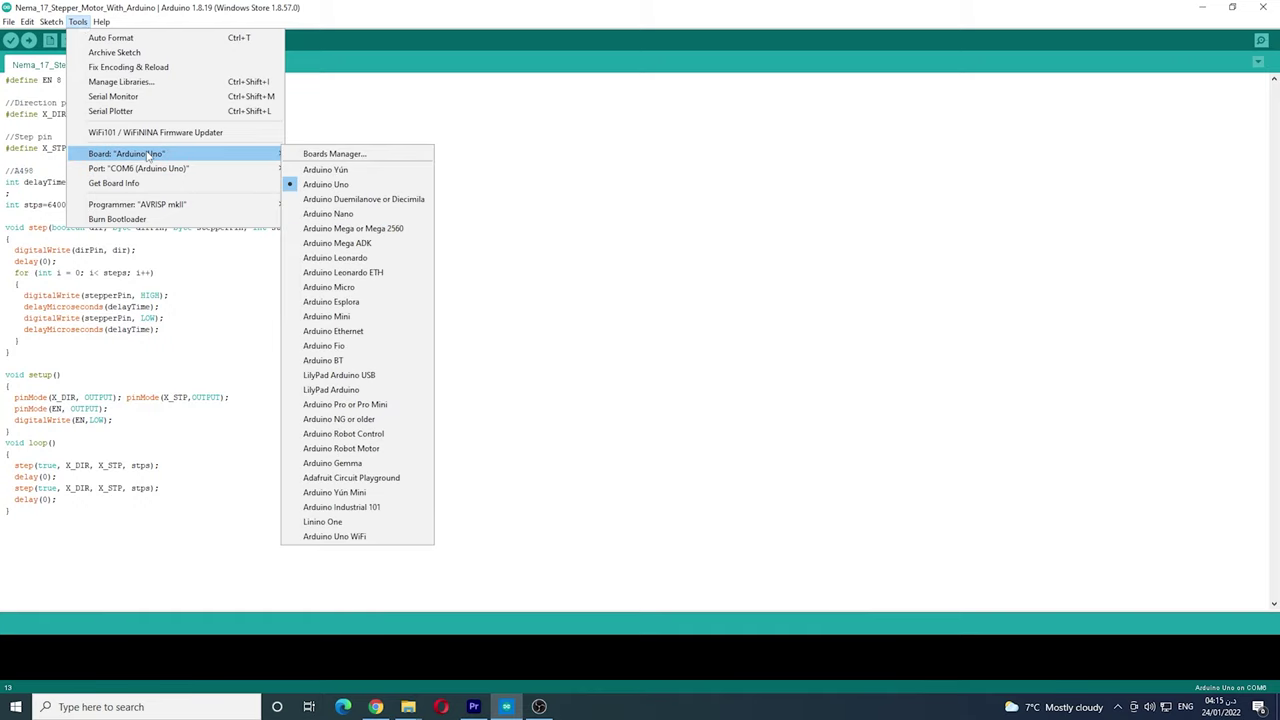
- Select COM6 (Arduino Uno) as the upload port
click(326, 197)
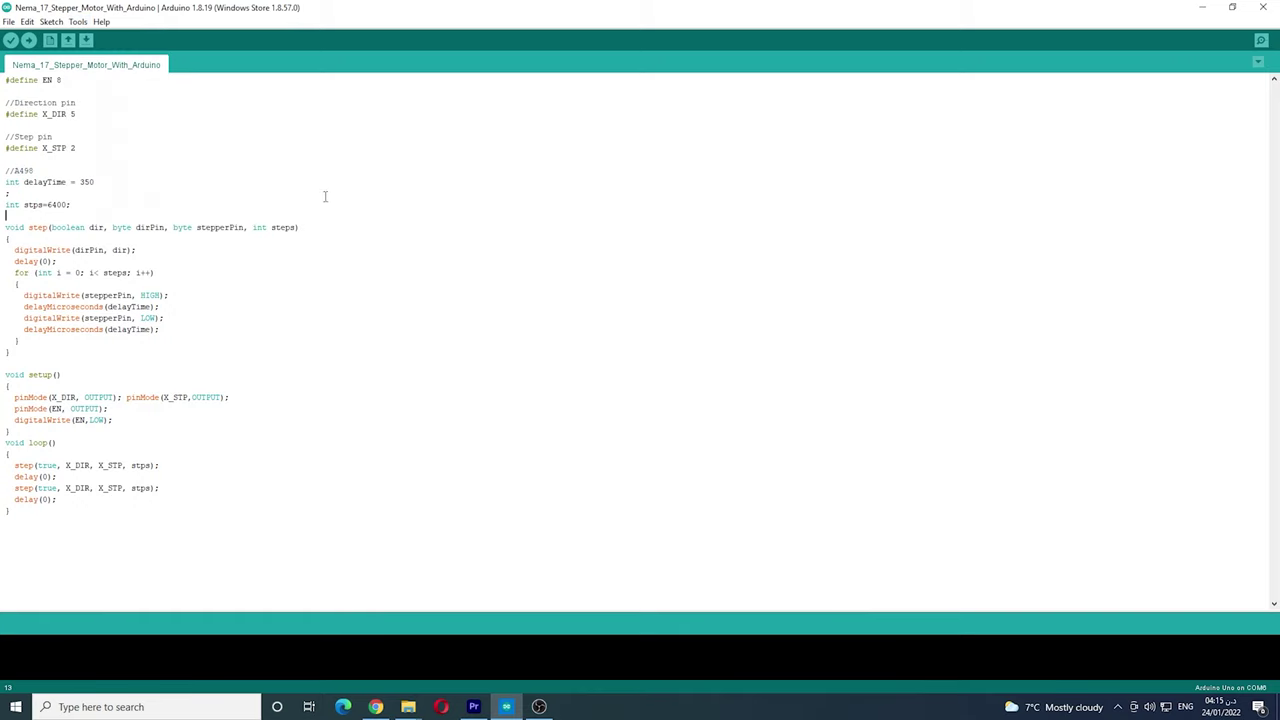